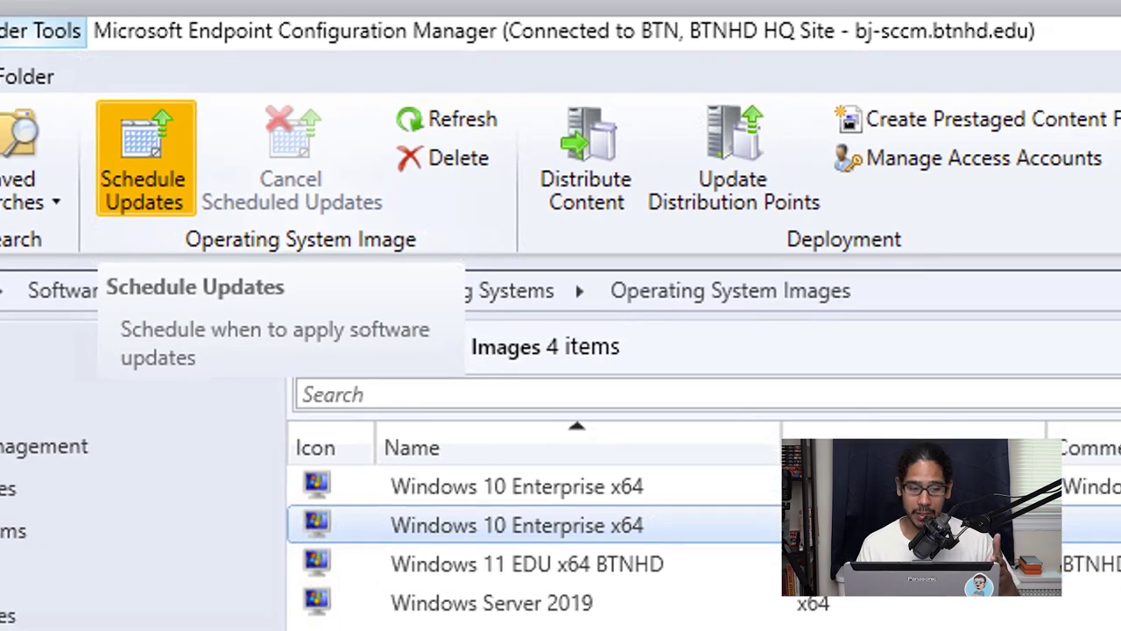
Leave the Schedule Updates wizard and show the All Software Updates list.
click(145, 158)
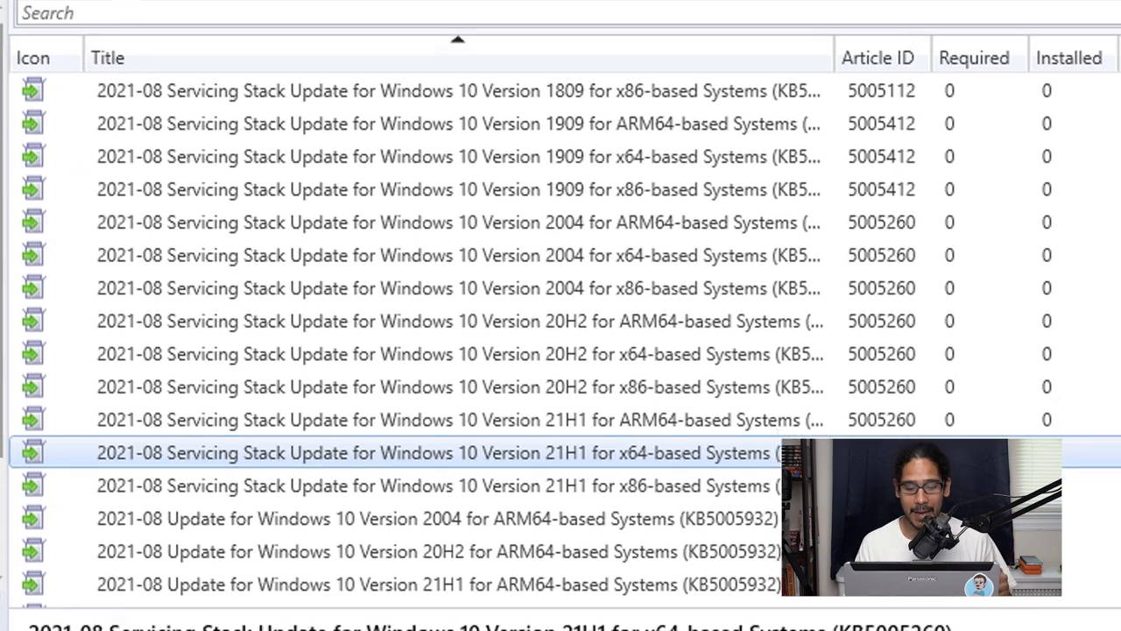
Download the 21H1 x64 update into a new deployment package 'Windows 10 v21H2 Updates' at \\bj-sccm\sources\WINUPDATESPKG.
right_click(421, 470)
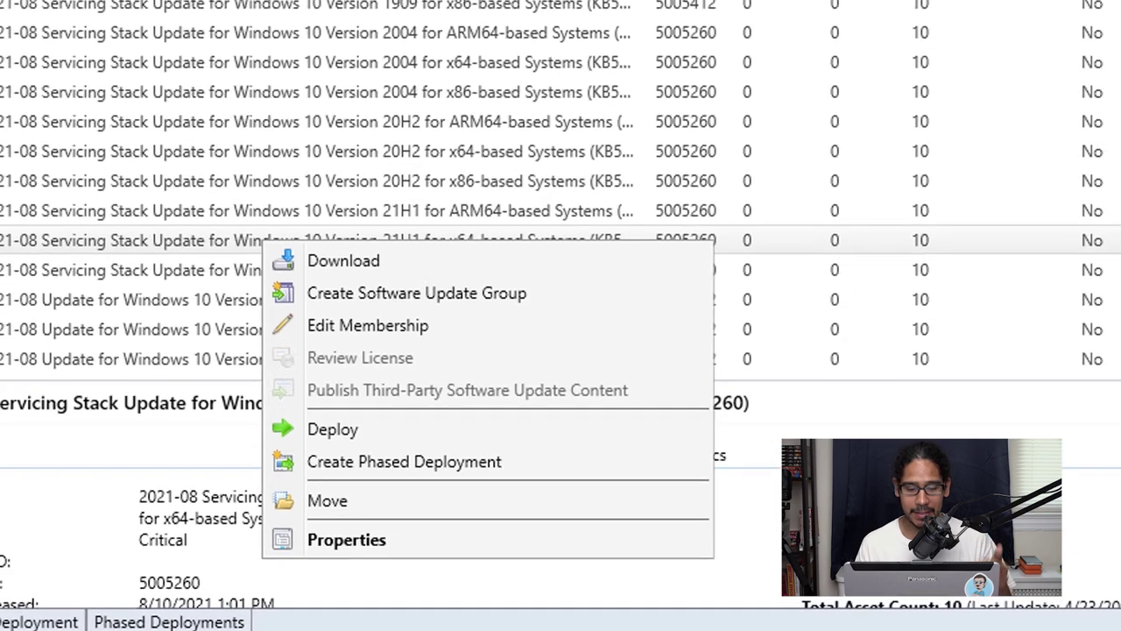
click(362, 217)
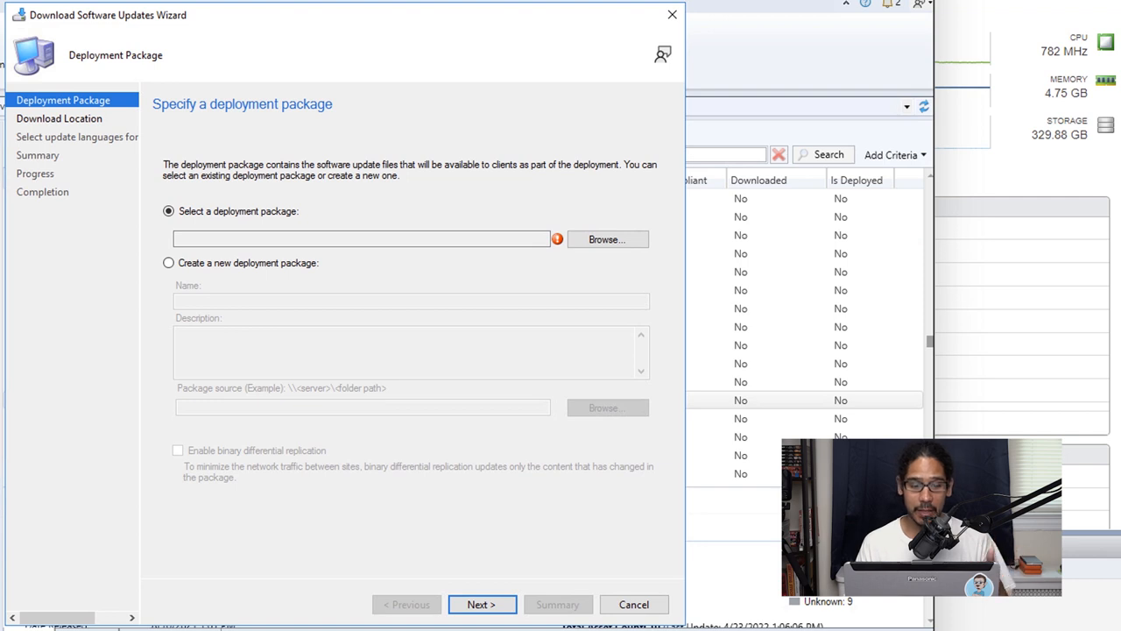
click(168, 263)
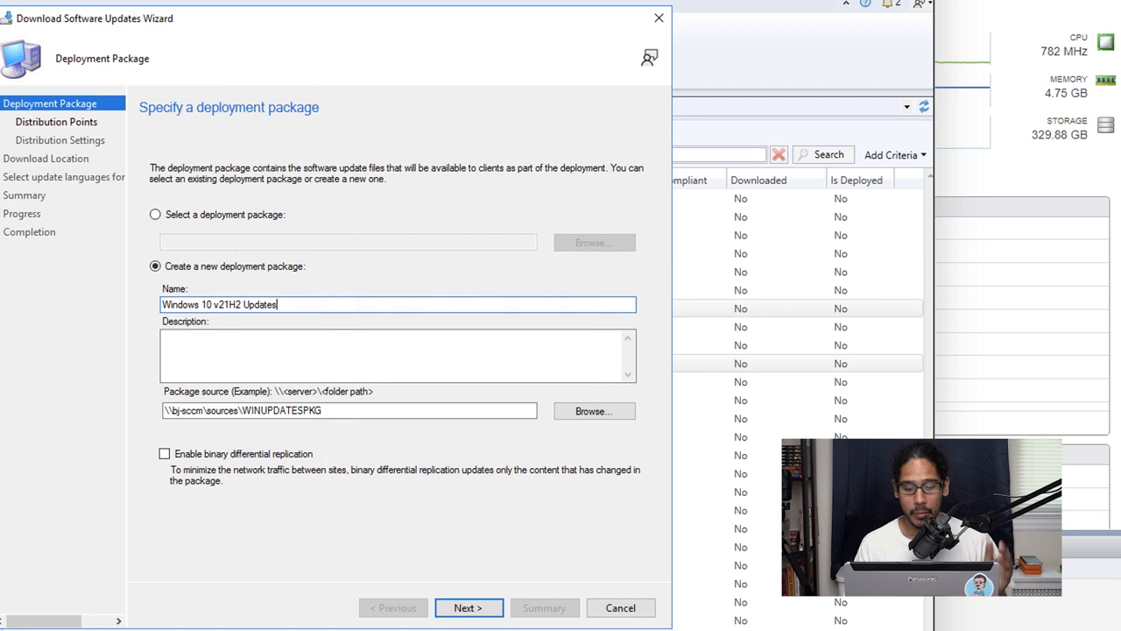
Add BJ-SCCM.BTNHD.EDU as the package's distribution point and continue to Distribution Settings.
key(Return)
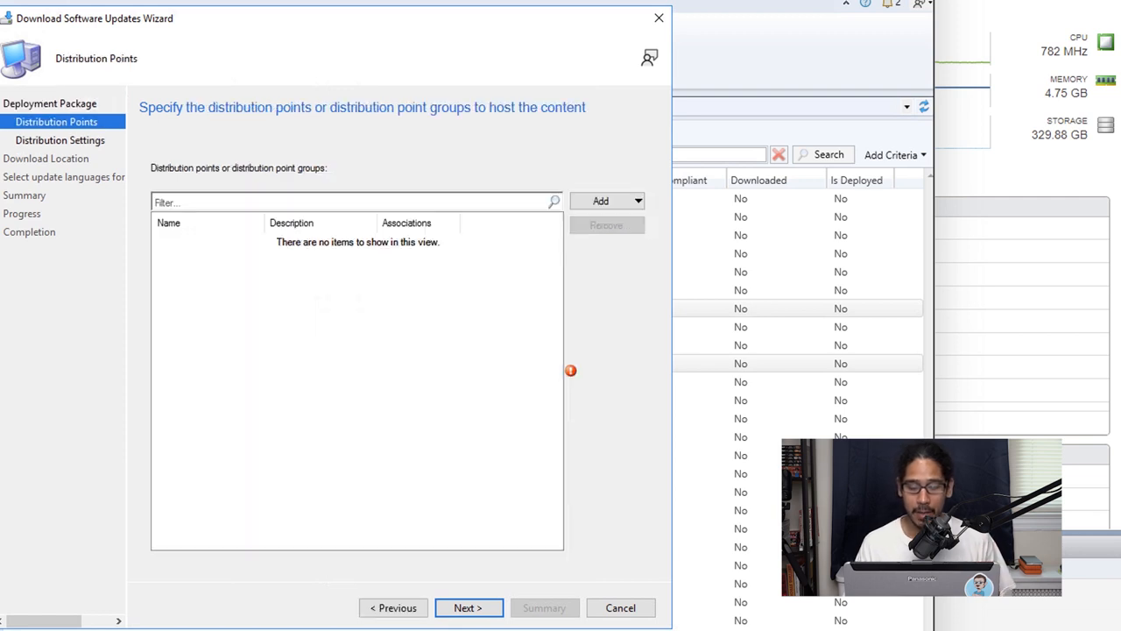
click(605, 201)
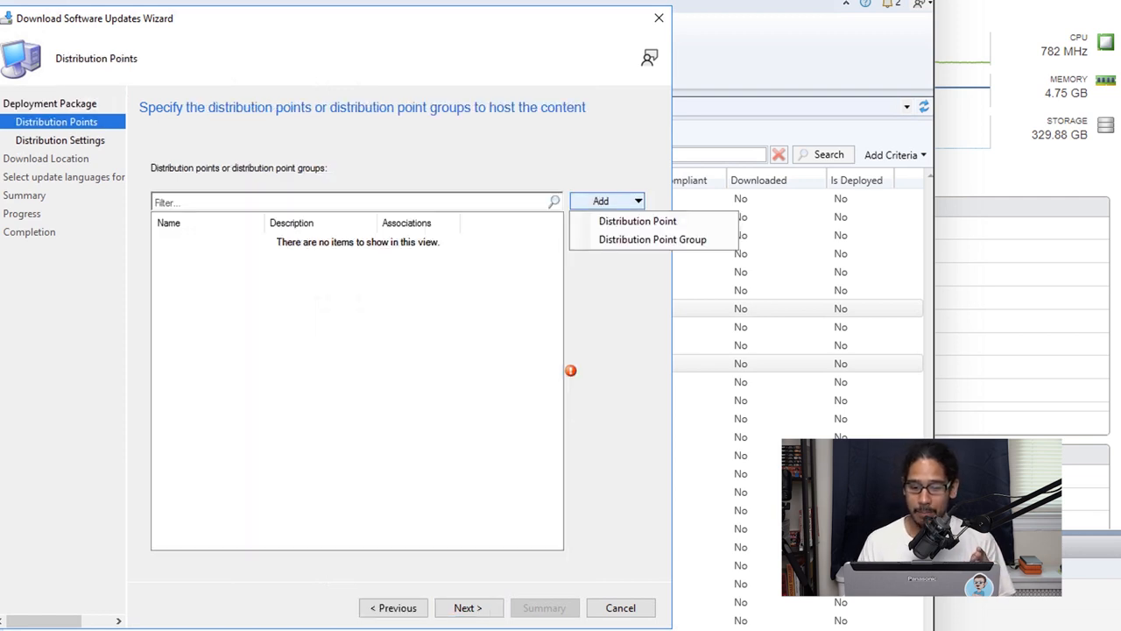
click(638, 221)
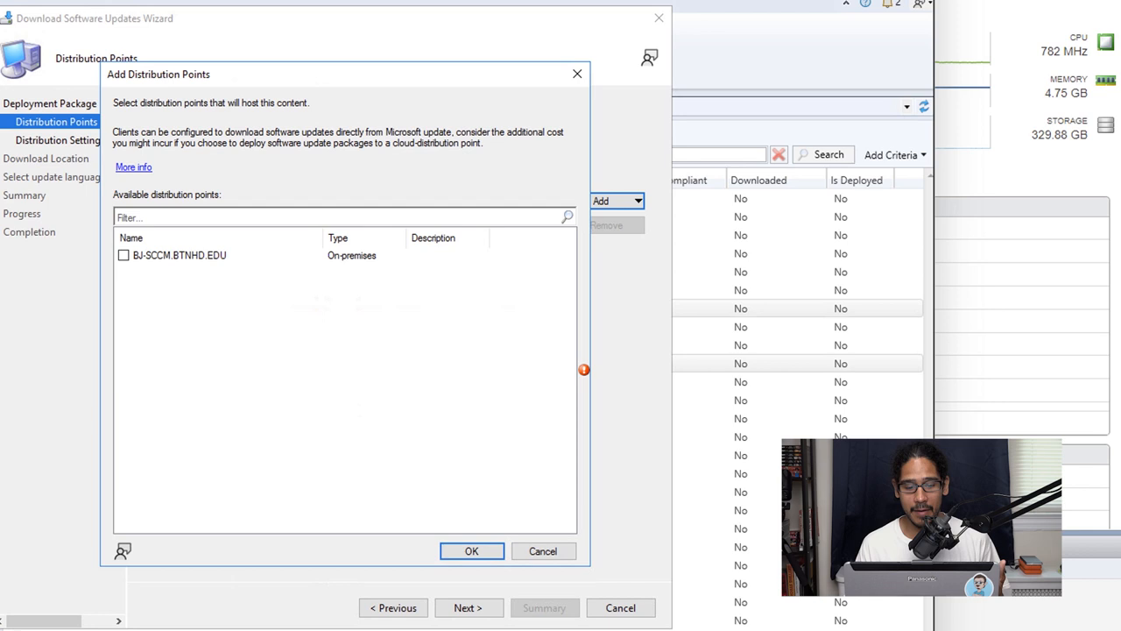
click(124, 255)
key(Return)
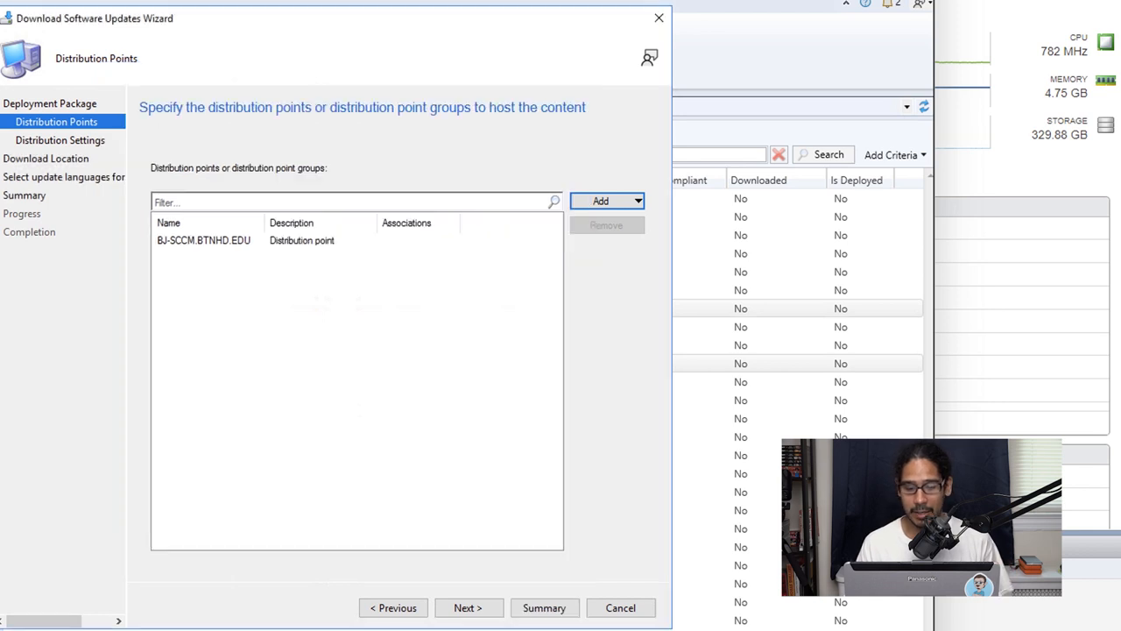
key(alt+n)
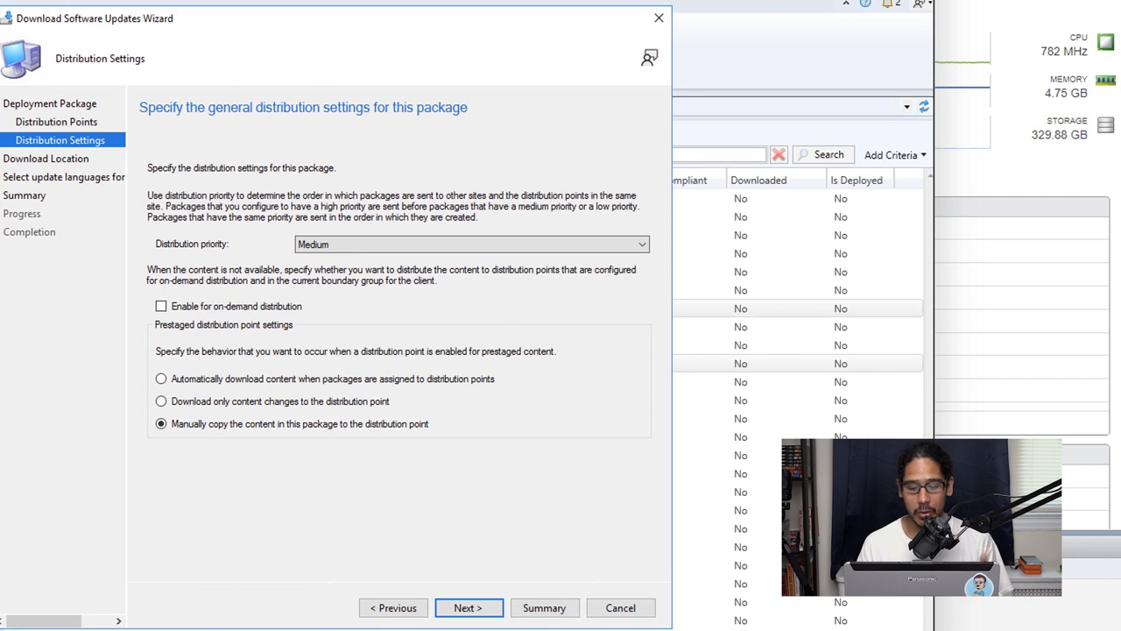
Accept default distribution settings, Internet download location and languages, and complete the download.
key(Return)
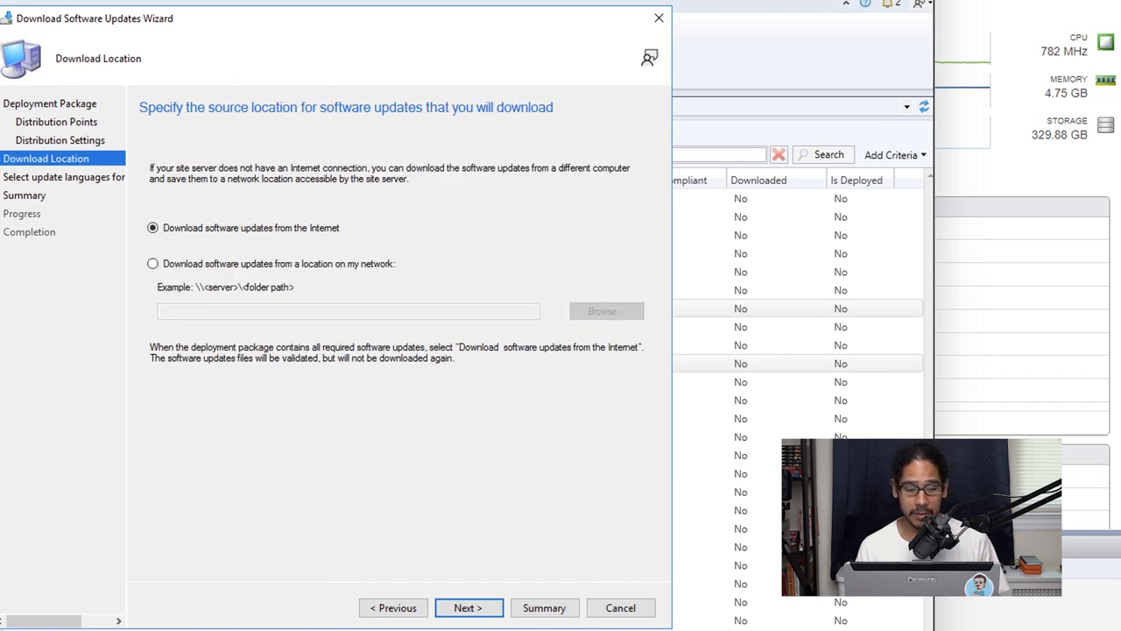
key(Return)
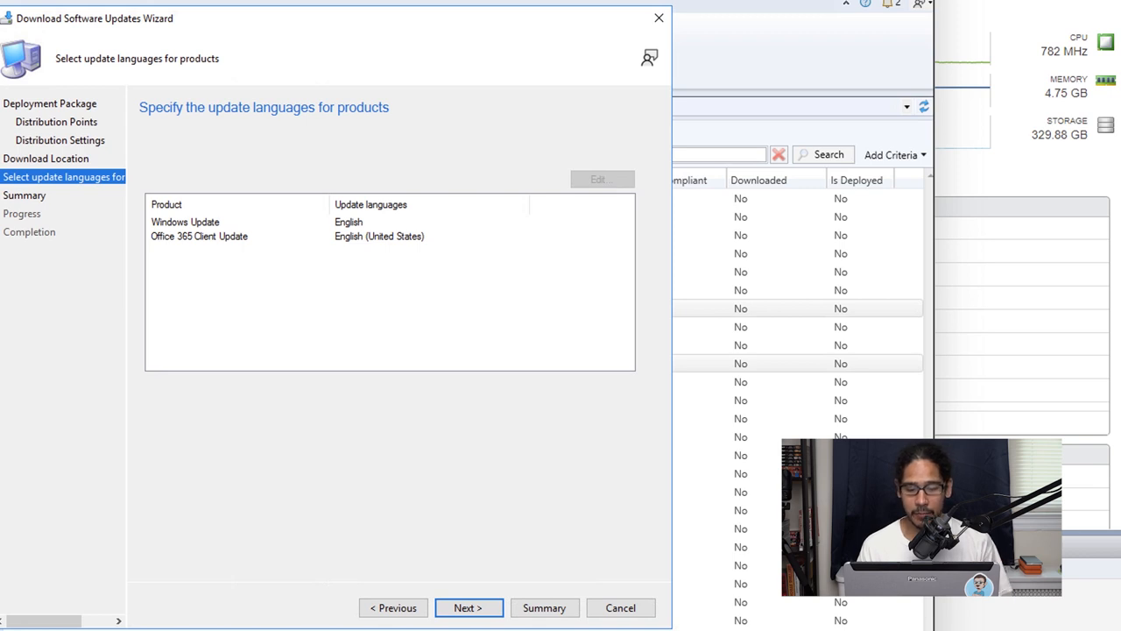
key(Return)
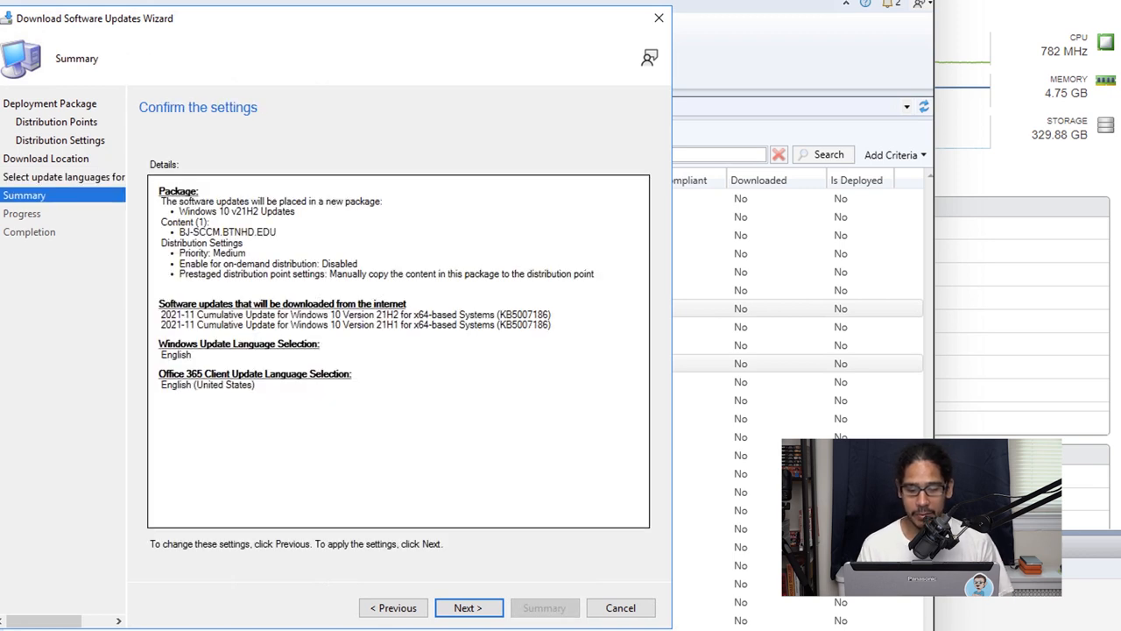
key(Return)
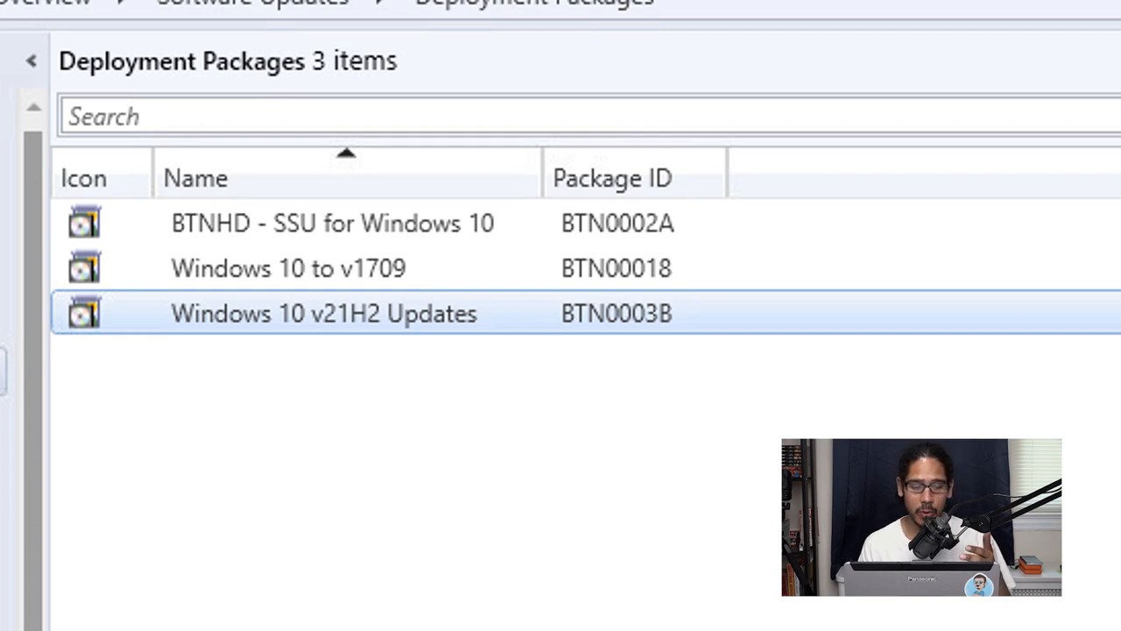
Update all distribution points for the Windows 10 v21H2 Updates package.
right_click(526, 316)
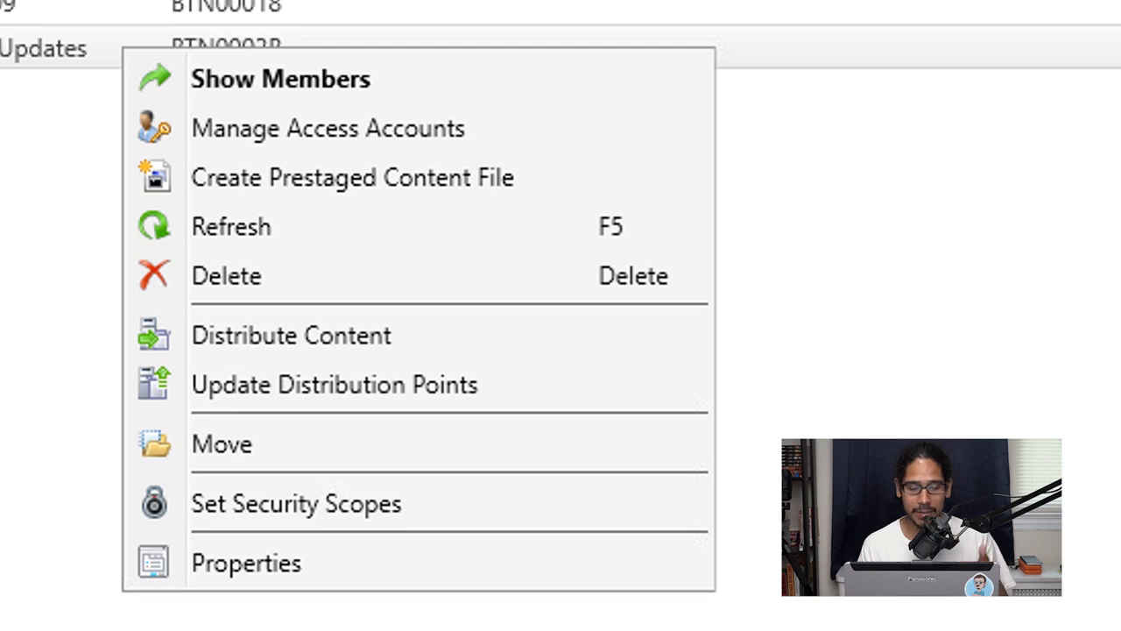
click(335, 384)
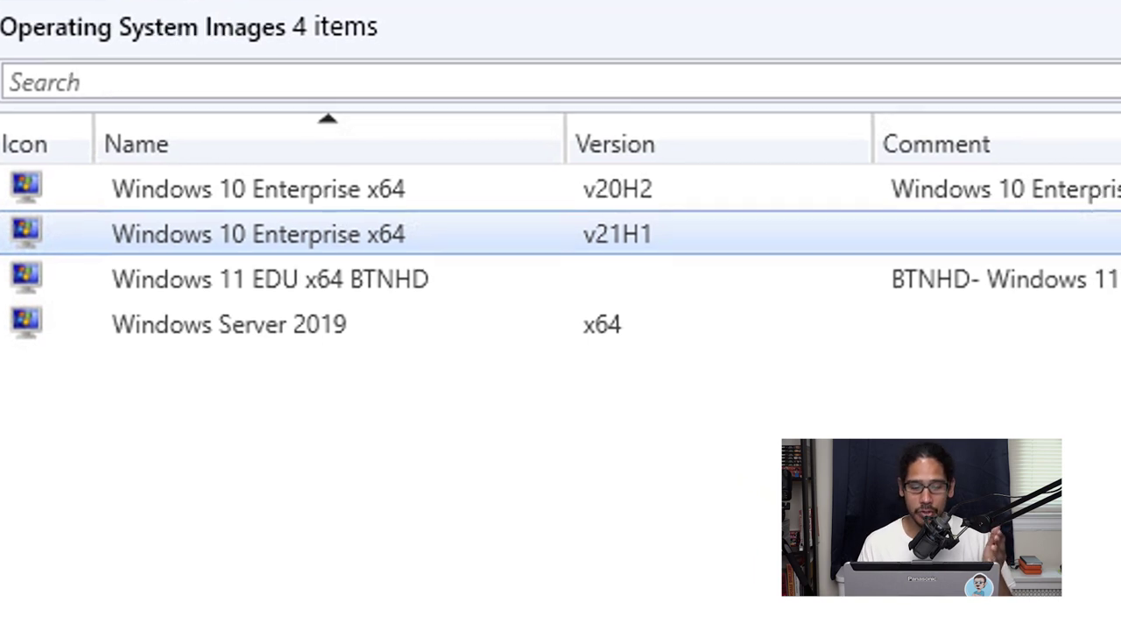
Schedule both November 2021 cumulative updates onto the v21H1 image as soon as possible.
right_click(477, 253)
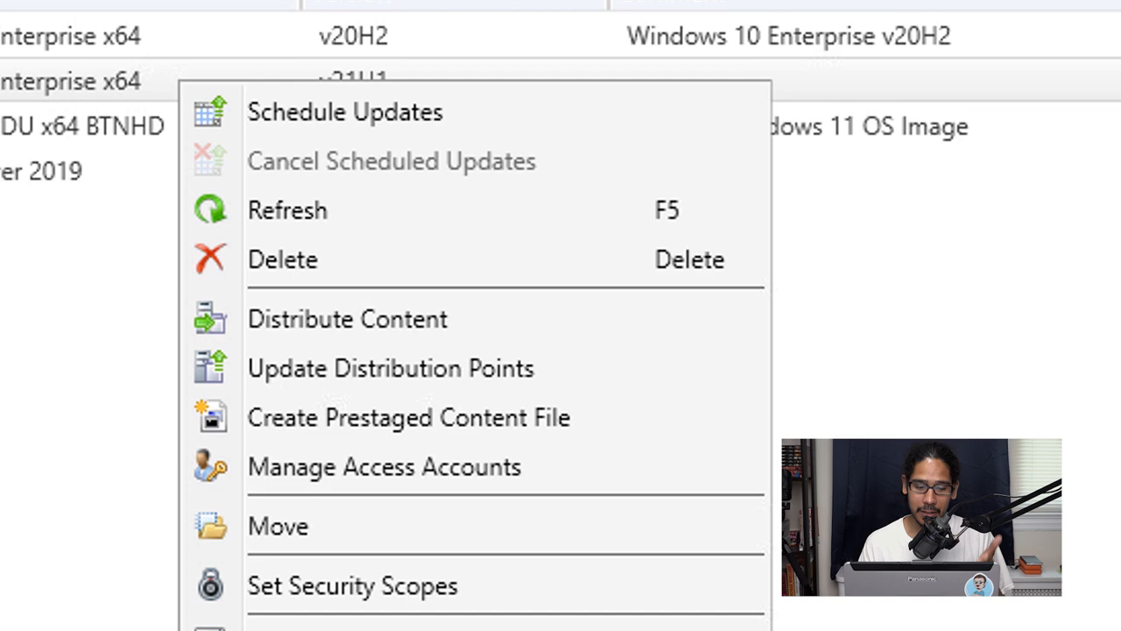
click(345, 112)
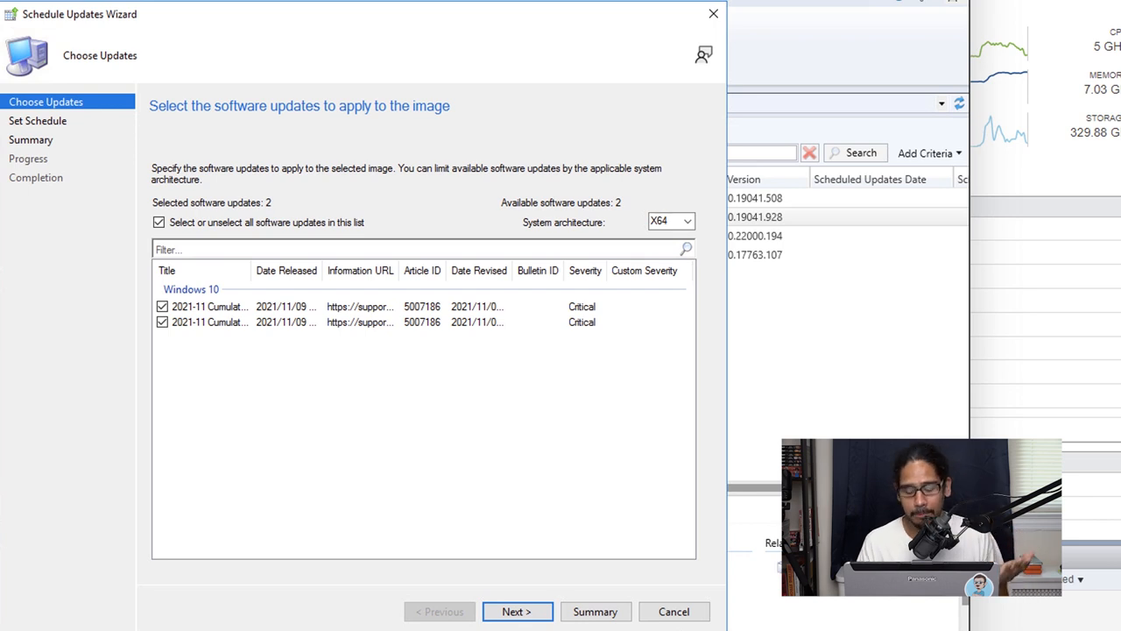
key(Return)
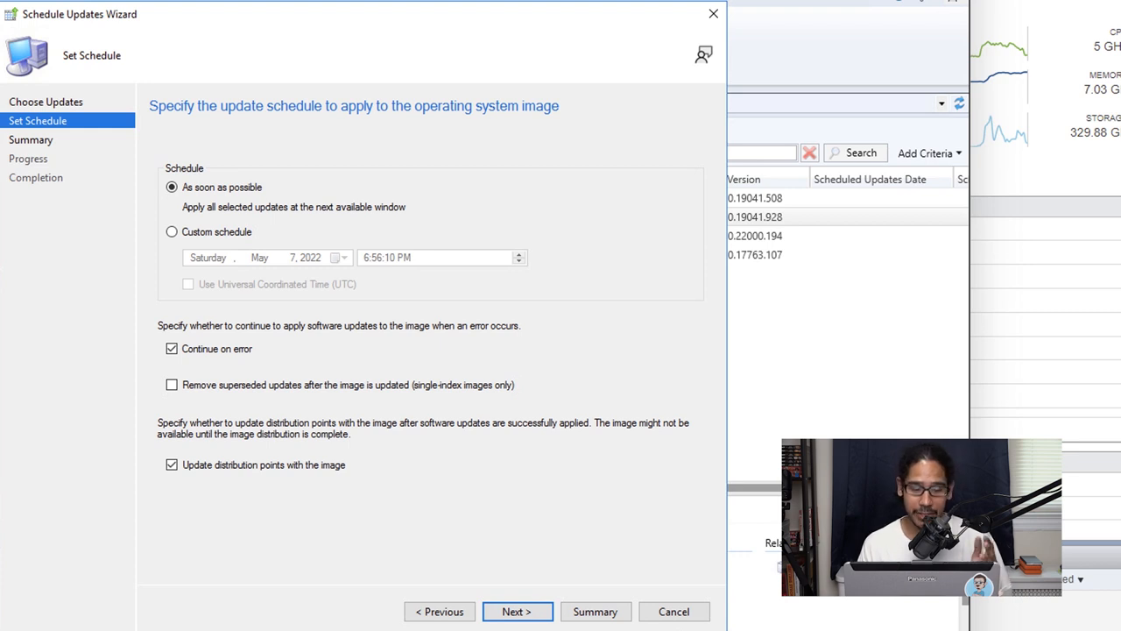
key(Return)
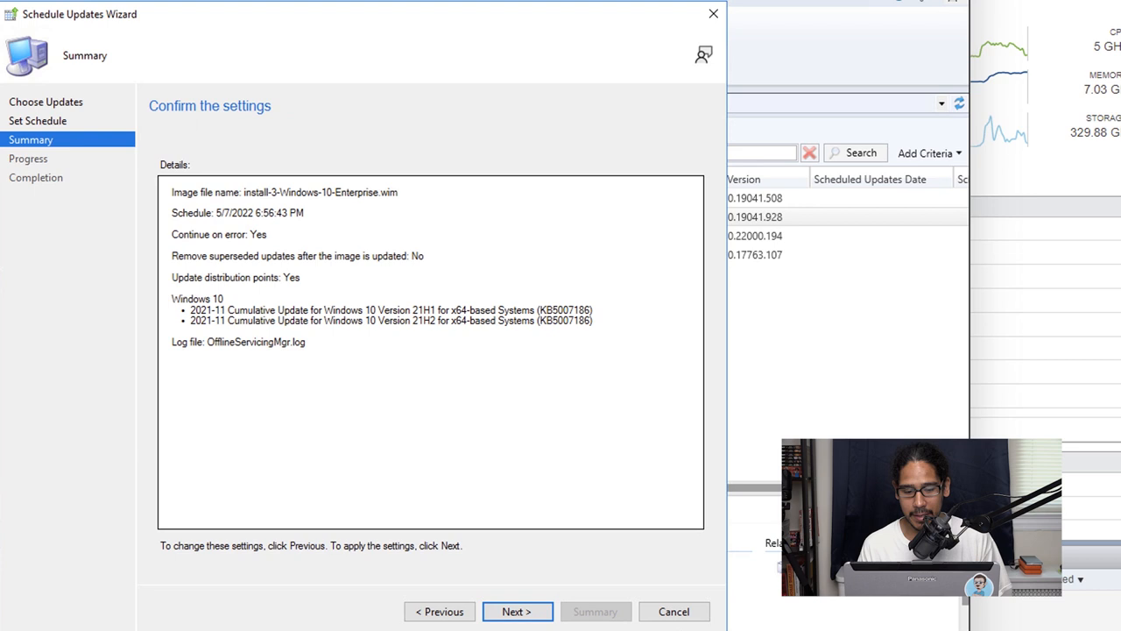
key(Return)
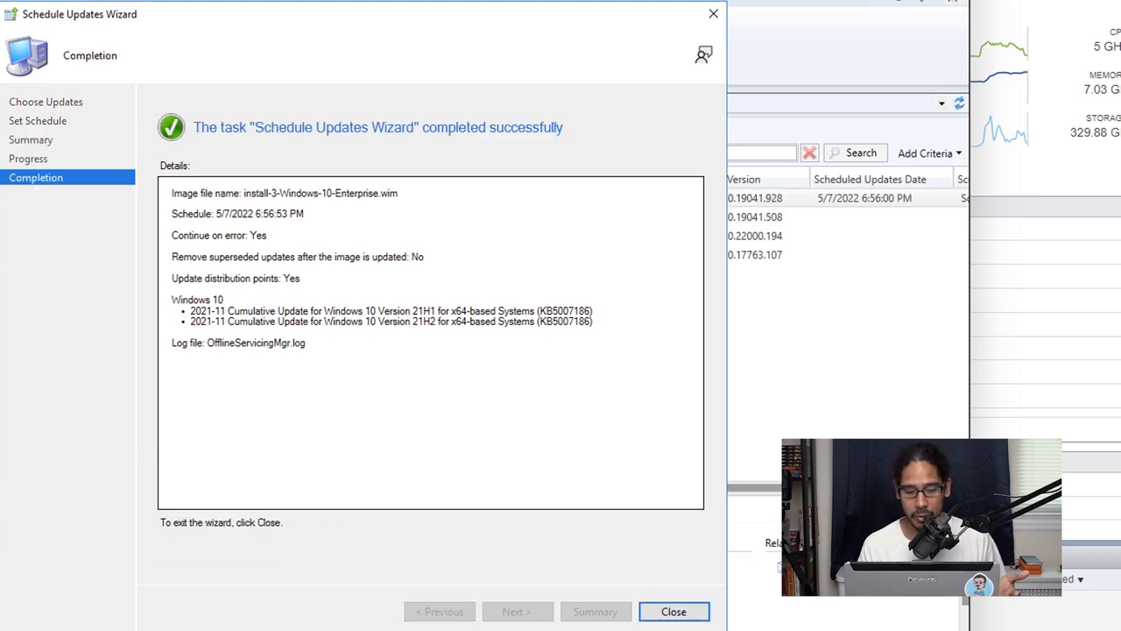
Close the completed Schedule Updates wizard so the v21H1 image shows status Scheduled.
key(Return)
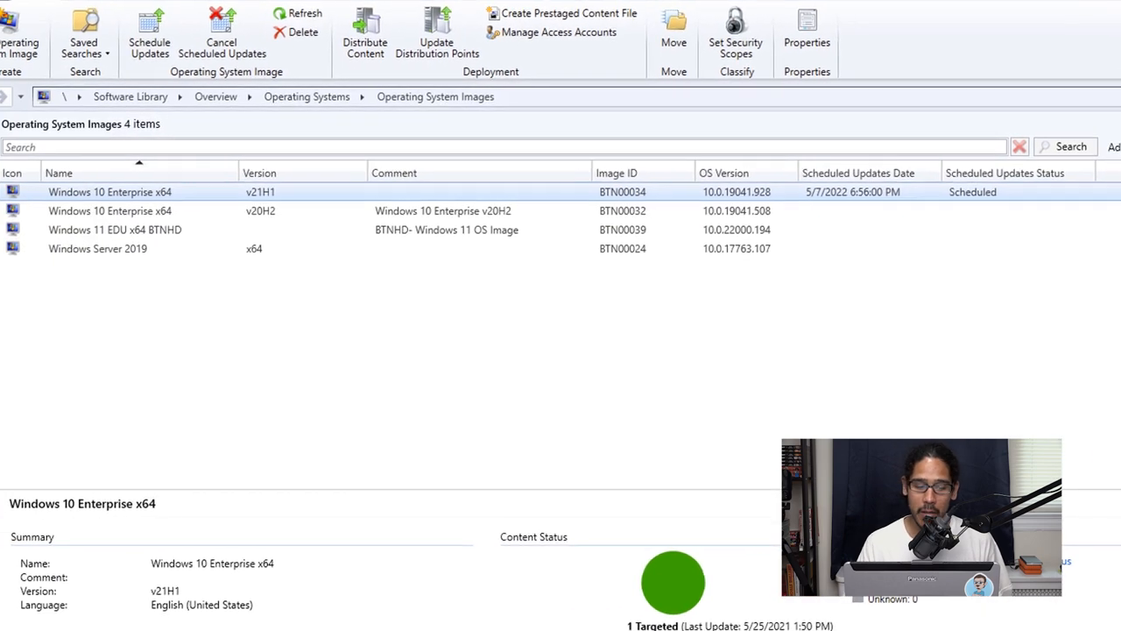